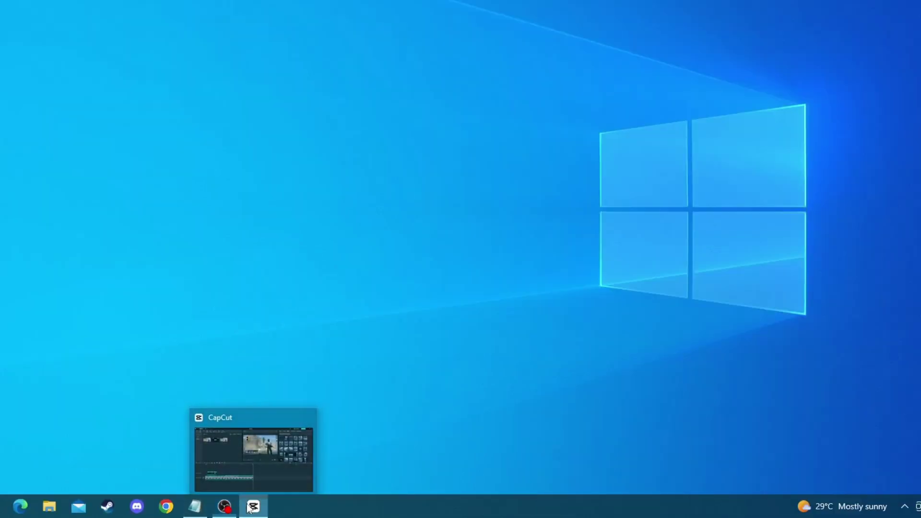
Check the running CapCut app and its processes in Task Manager, then close Task Manager.
{"action": "right_click", "coordinate": [294, 509]}
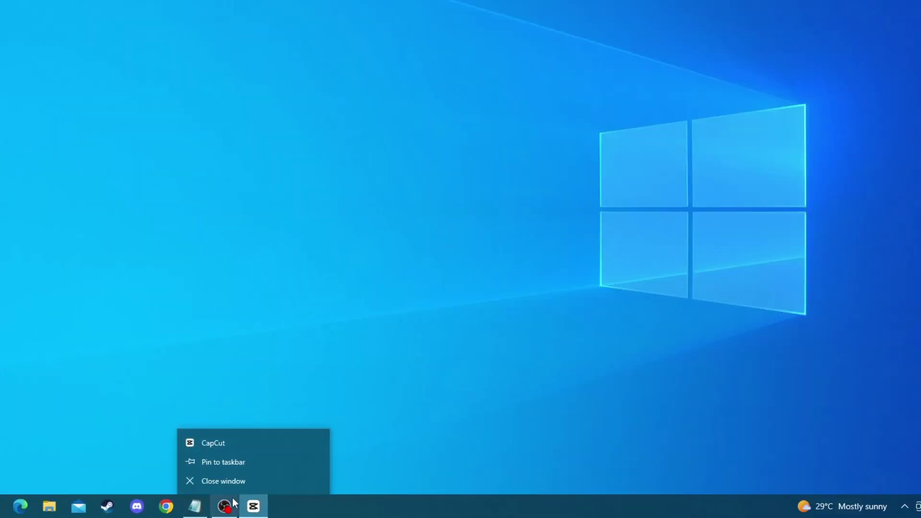
{"action": "left_click", "coordinate": [190, 296]}
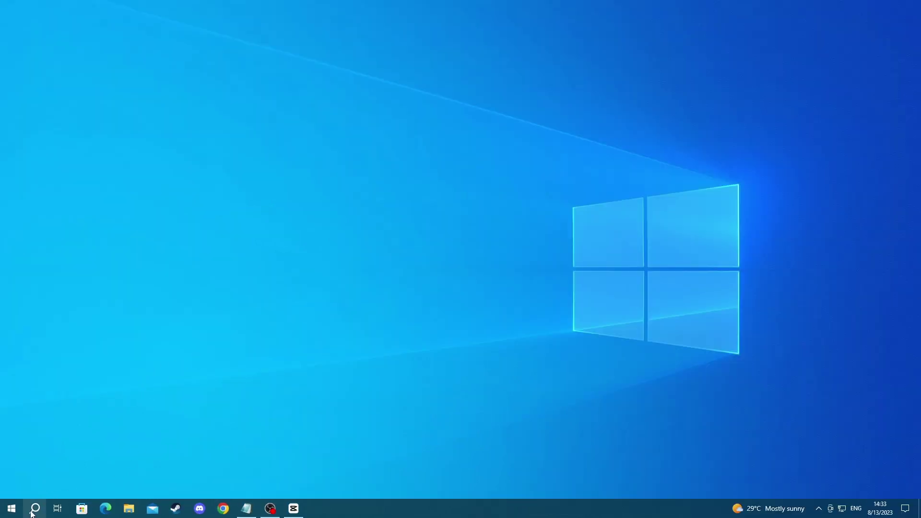
{"action": "left_click", "coordinate": [31, 512]}
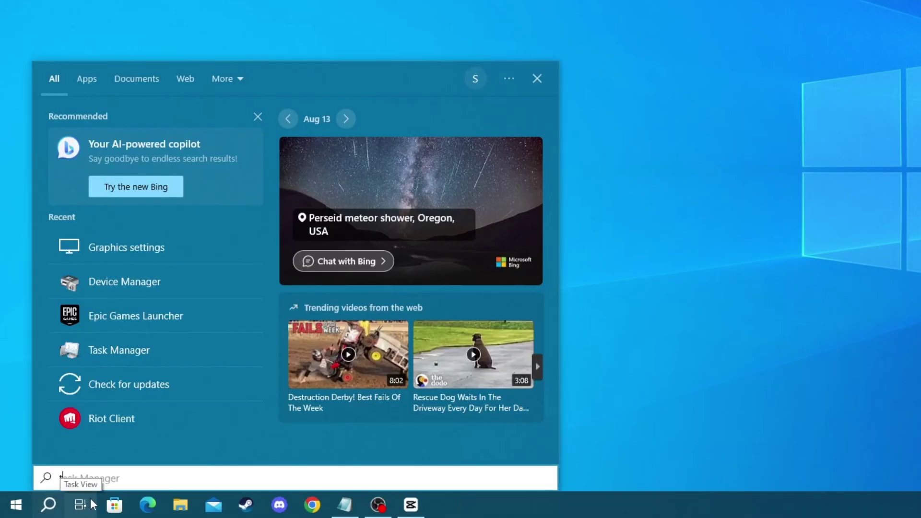
{"action": "type", "text": "task manager"}
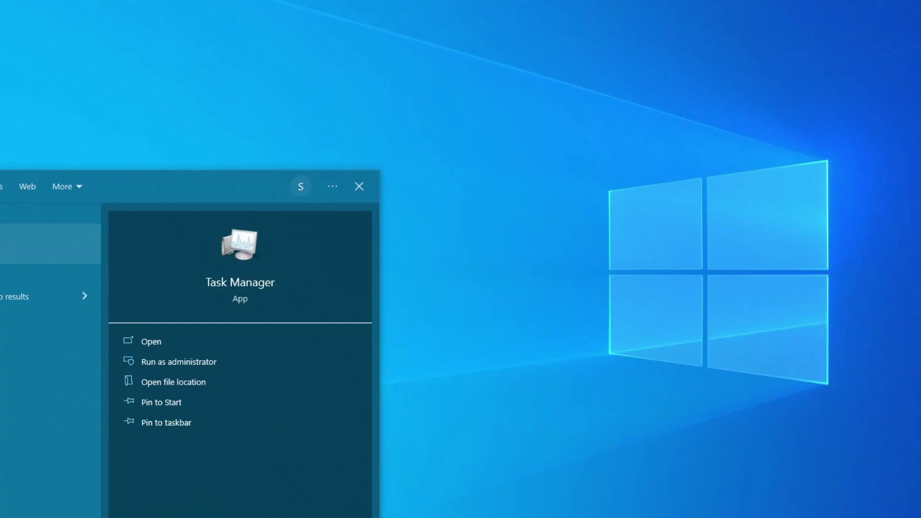
{"action": "key", "text": "Return"}
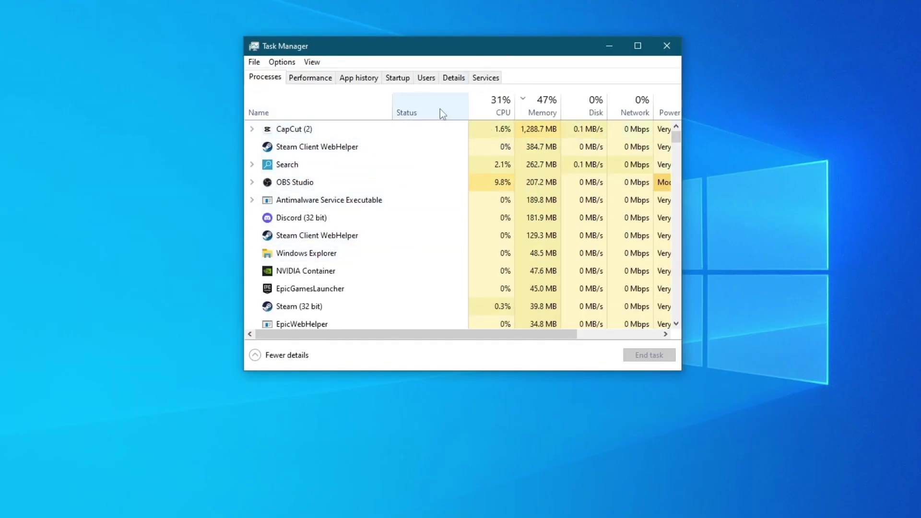
{"action": "right_click", "coordinate": [356, 129]}
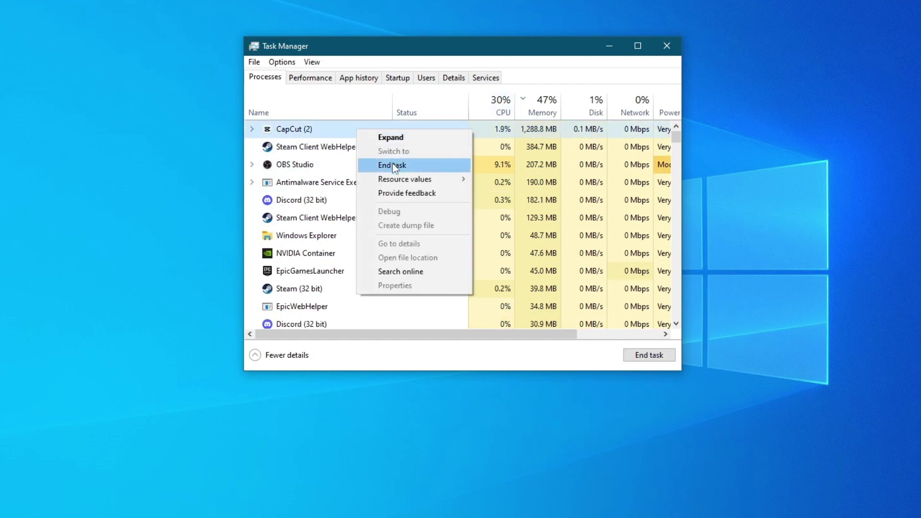
{"action": "left_click", "coordinate": [667, 45]}
{"action": "left_click", "coordinate": [667, 45]}
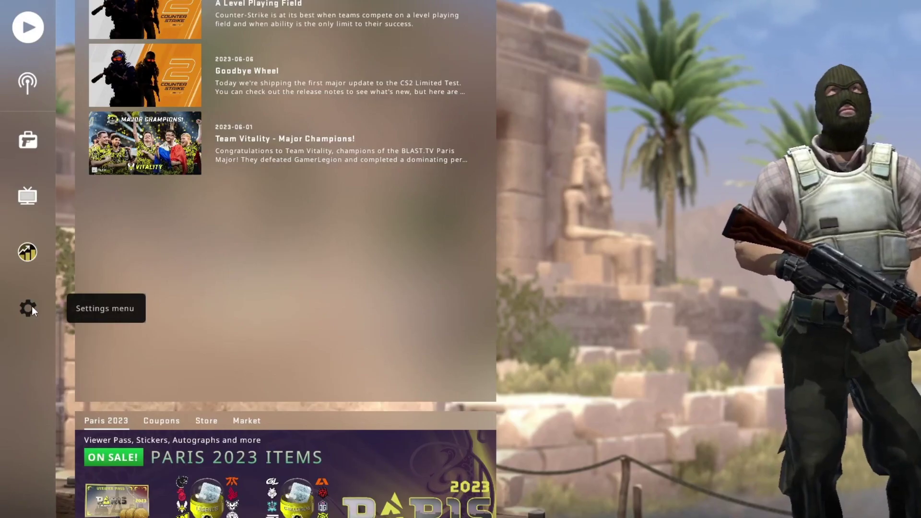
Open CS:GO's Video settings and scroll down to the Advanced Video options.
{"action": "left_click", "coordinate": [28, 301]}
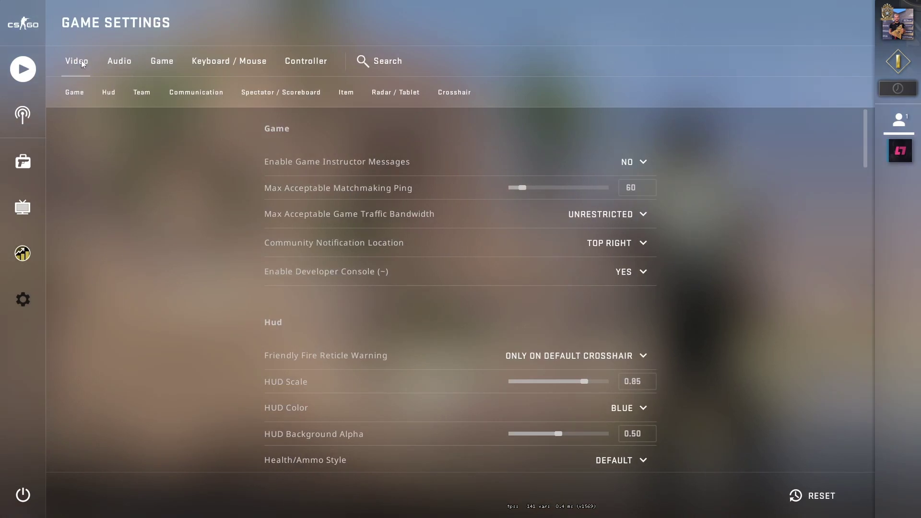
{"action": "left_click", "coordinate": [81, 59]}
{"action": "left_click", "coordinate": [42, 70]}
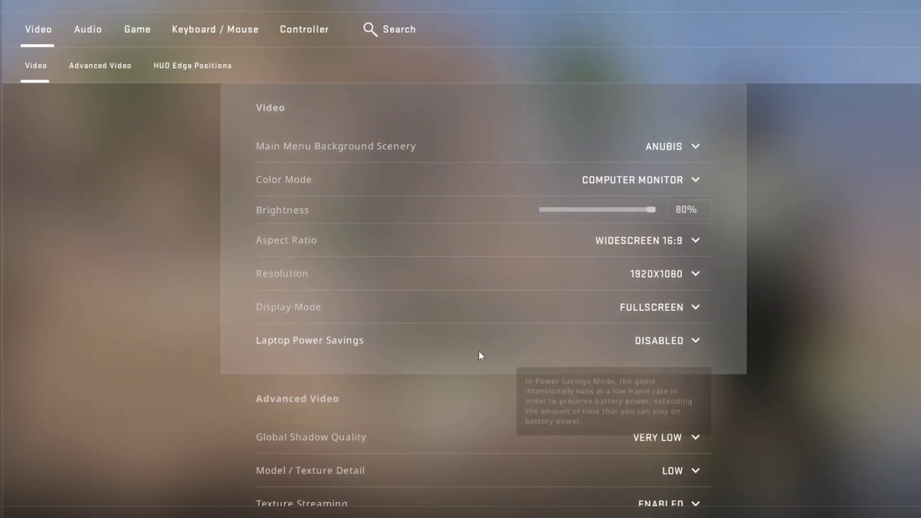
{"action": "scroll", "coordinate": [449, 262], "scroll_direction": "down", "scroll_amount": 2}
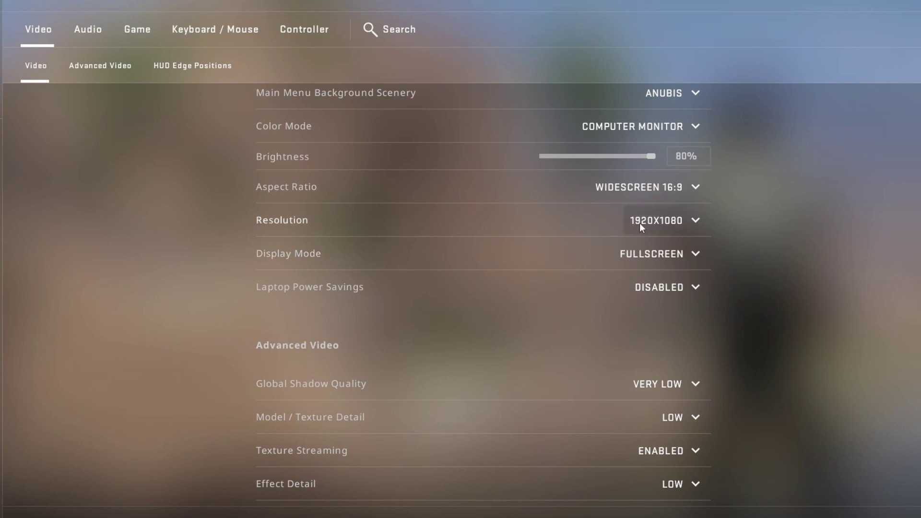
{"action": "scroll", "coordinate": [649, 220], "scroll_direction": "down", "scroll_amount": 8}
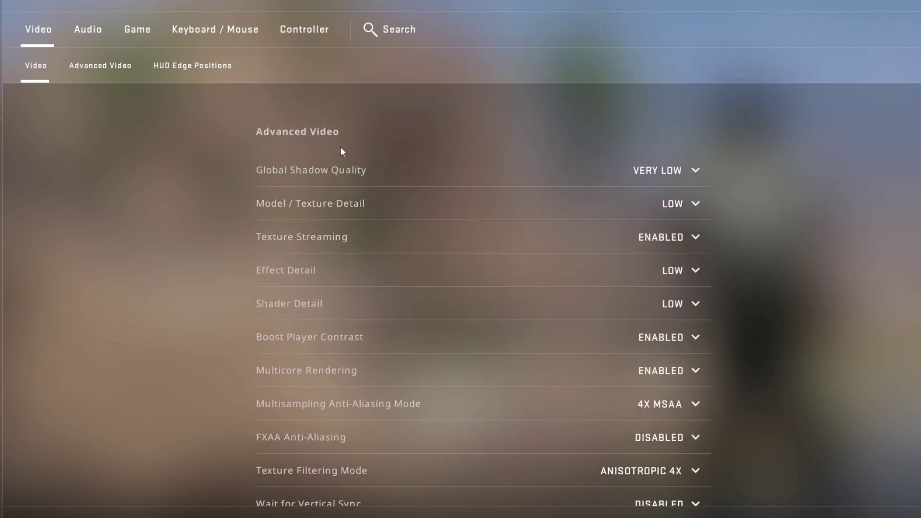
{"action": "scroll", "coordinate": [539, 206], "scroll_direction": "down", "scroll_amount": 2}
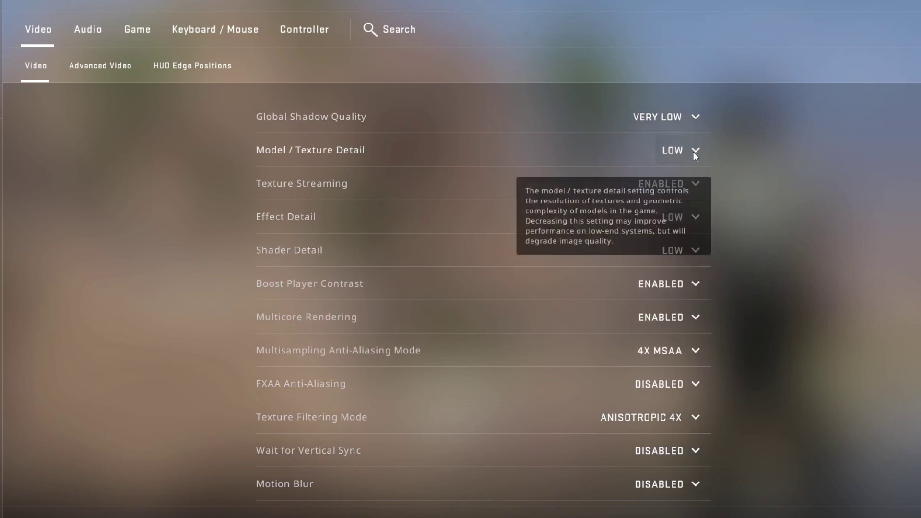
Keep Model / Texture Detail at Low, then return to the main dashboard.
{"action": "left_click", "coordinate": [674, 152]}
{"action": "left_click", "coordinate": [674, 152]}
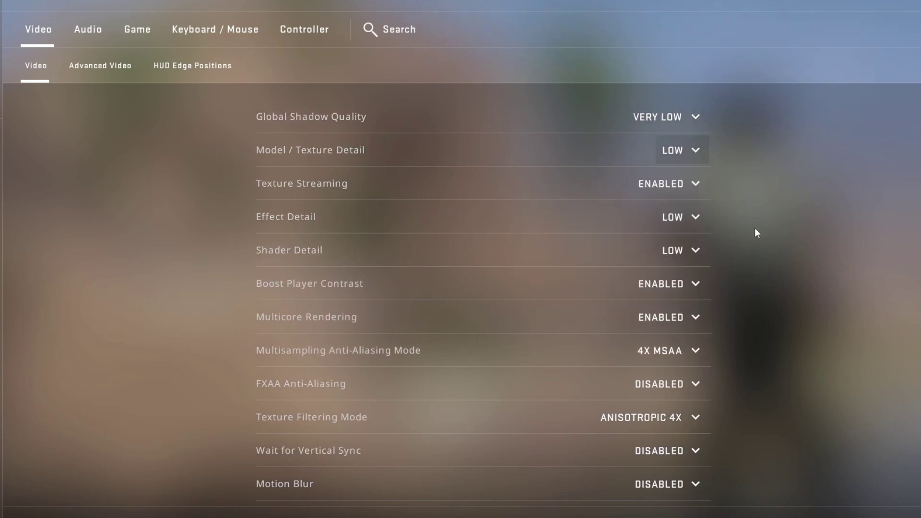
{"action": "scroll", "coordinate": [749, 235], "scroll_direction": "down", "scroll_amount": 3}
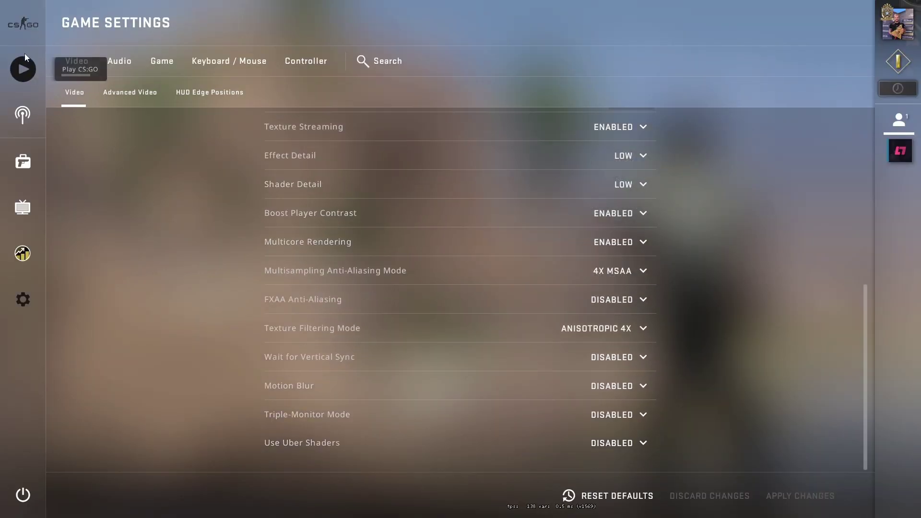
{"action": "left_click", "coordinate": [24, 53]}
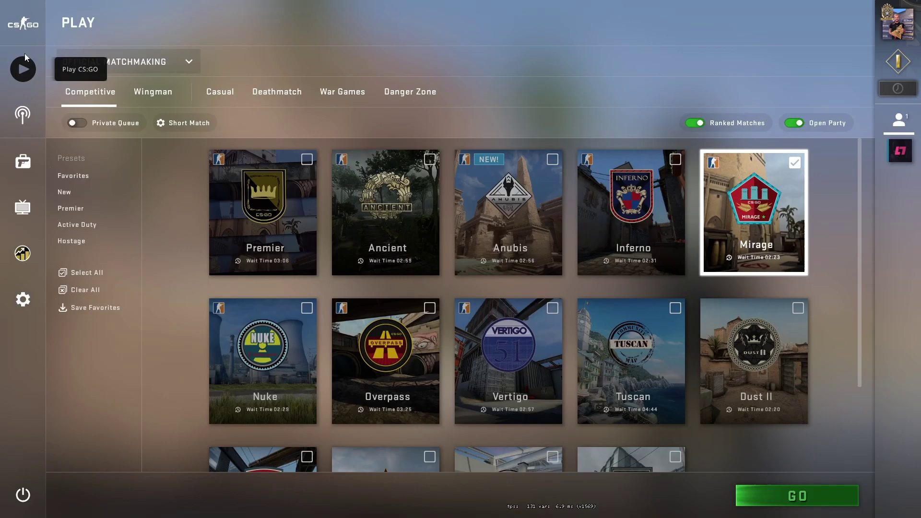
{"action": "left_click", "coordinate": [27, 24]}
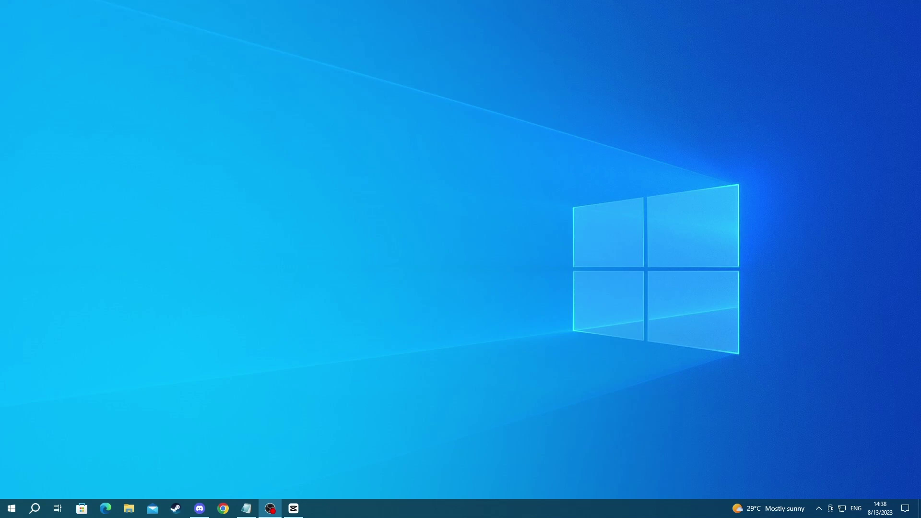
Search 'check for update' and open the Check for updates settings page.
{"action": "left_click", "coordinate": [35, 508]}
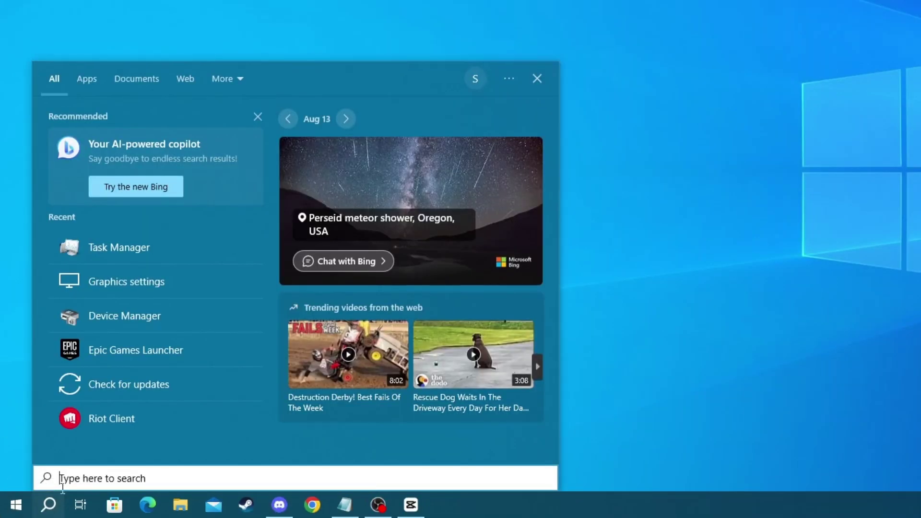
{"action": "type", "text": "check for updates"}
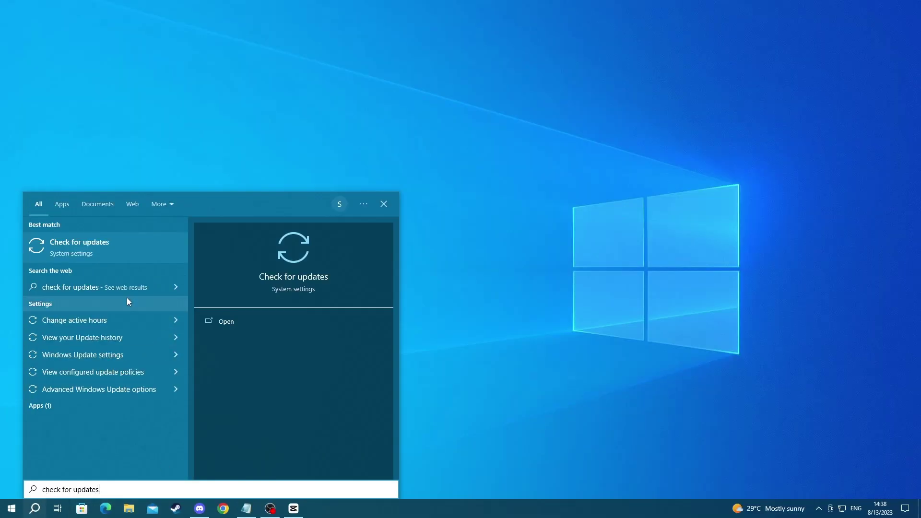
{"action": "left_click", "coordinate": [93, 248]}
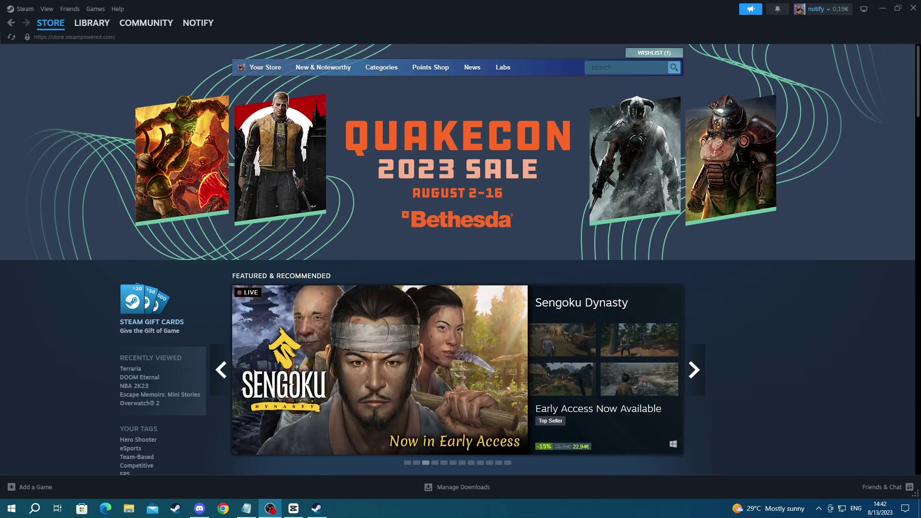
Turn off the Steam Overlay in Steam's In Game settings.
{"action": "left_click", "coordinate": [699, 261]}
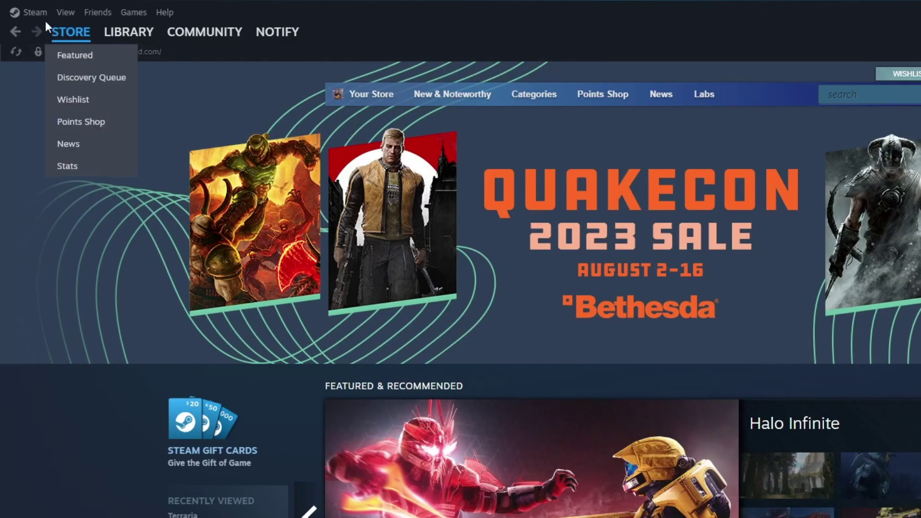
{"action": "left_click", "coordinate": [24, 8]}
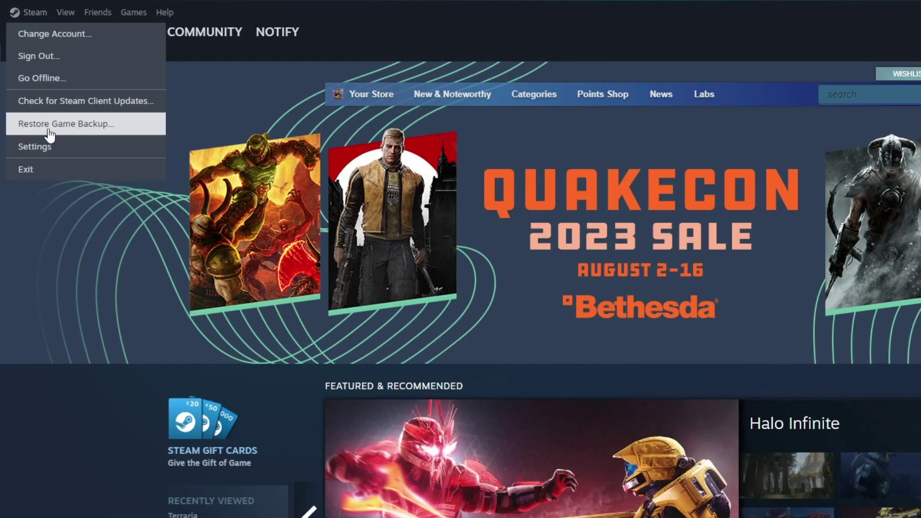
{"action": "left_click", "coordinate": [42, 146]}
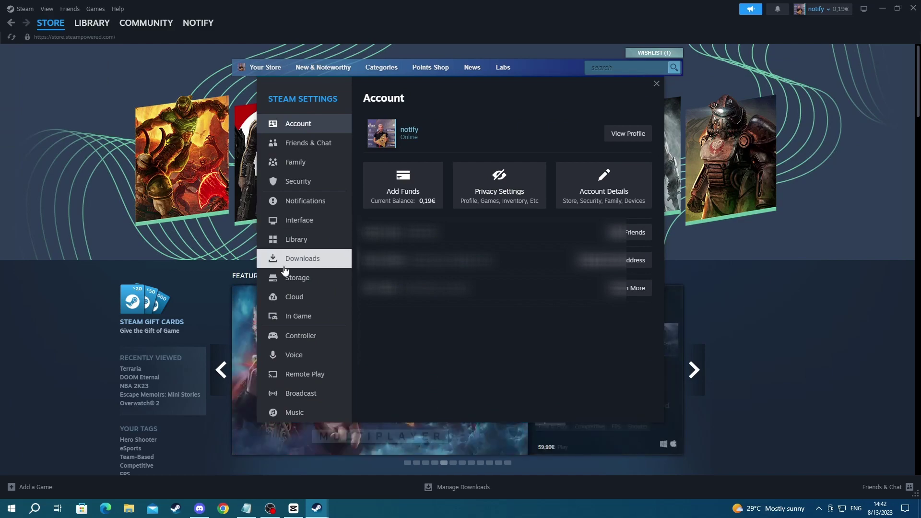
{"action": "left_click", "coordinate": [277, 317]}
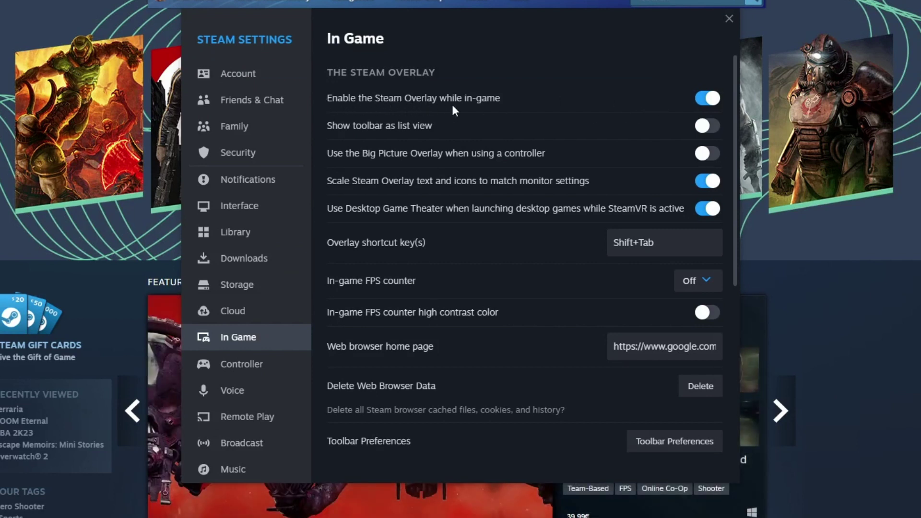
{"action": "left_click", "coordinate": [707, 98]}
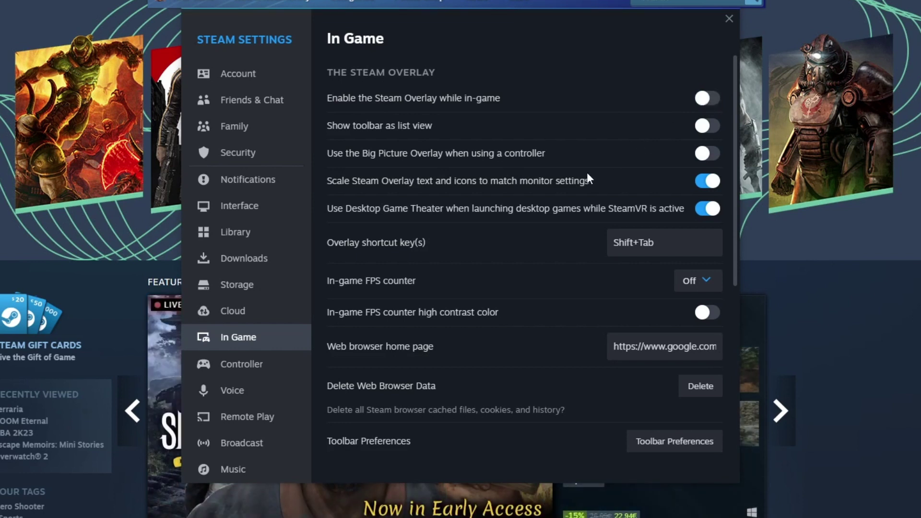
Delete Steam's web browser cache, cookies and history.
{"action": "scroll", "coordinate": [576, 176], "scroll_direction": "down", "scroll_amount": 1}
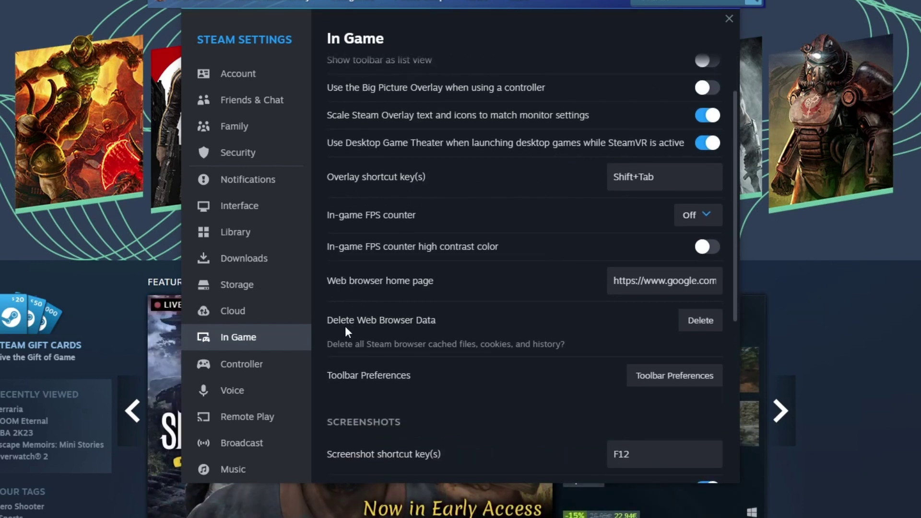
{"action": "left_click", "coordinate": [700, 321]}
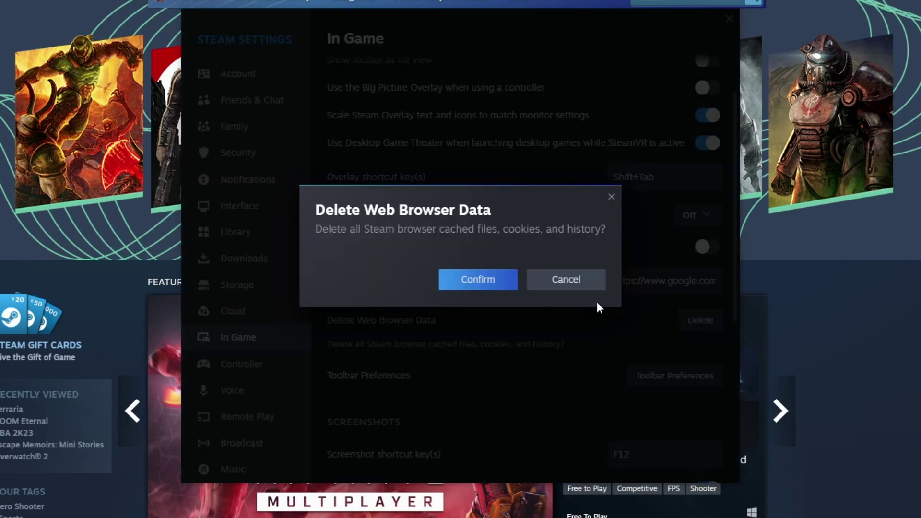
{"action": "left_click", "coordinate": [478, 283]}
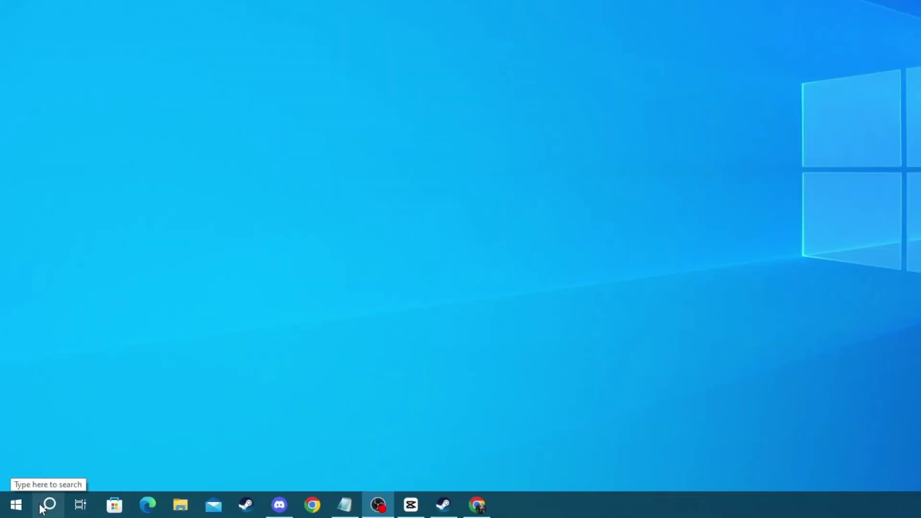
Open Graphics settings via 'graphics set', choose Desktop app and browse for the program.
{"action": "left_click", "coordinate": [34, 508]}
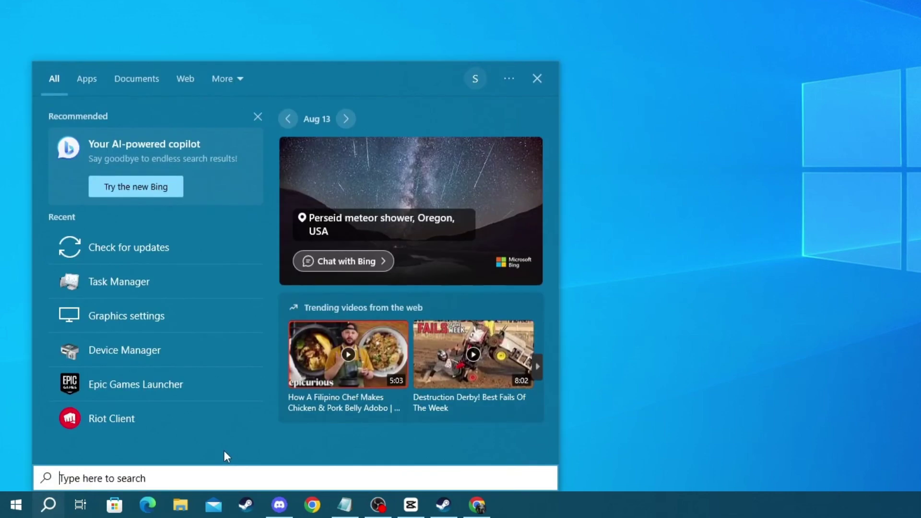
{"action": "type", "text": "graphics set"}
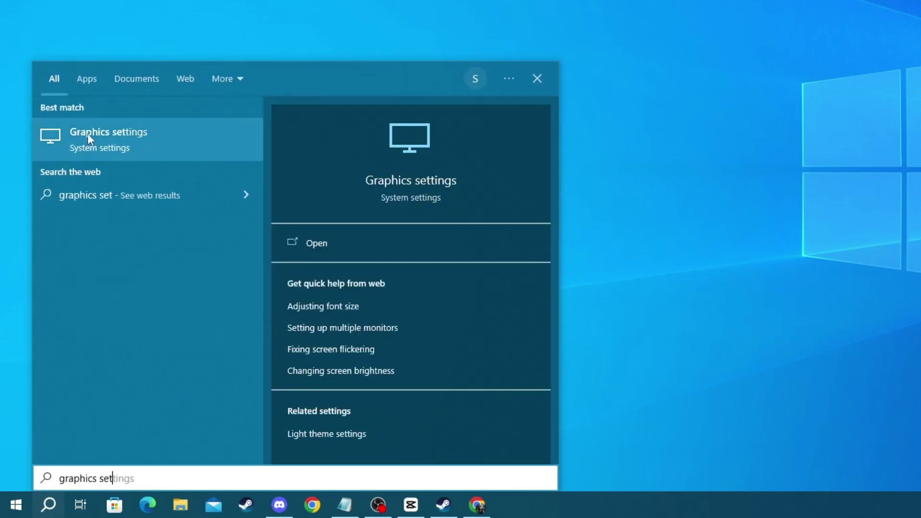
{"action": "left_click", "coordinate": [88, 134]}
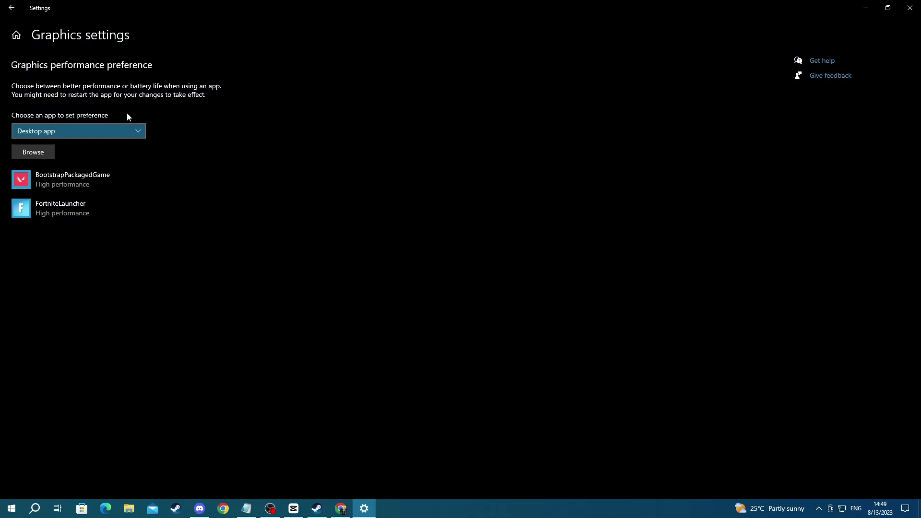
{"action": "left_click", "coordinate": [25, 131]}
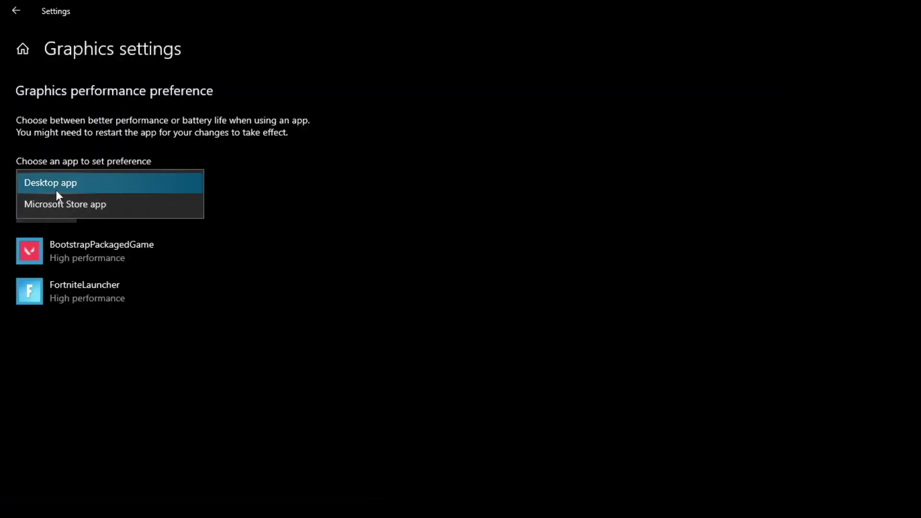
{"action": "left_click", "coordinate": [57, 188]}
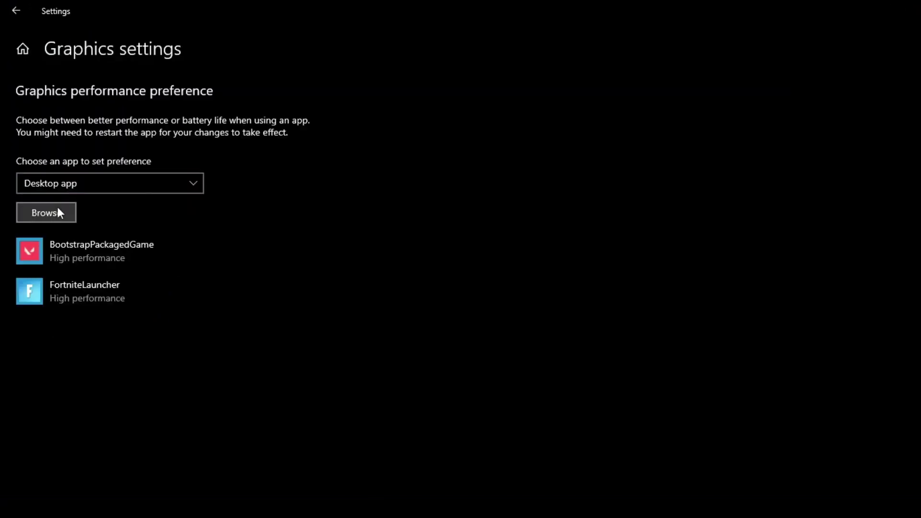
{"action": "left_click", "coordinate": [55, 212]}
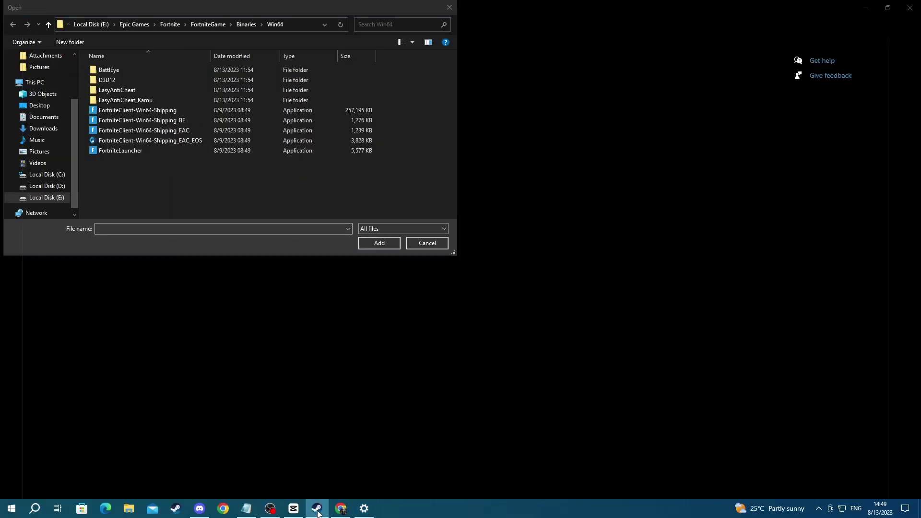
Open CS:GO's install folder from its Steam Properties Installed Files page.
{"action": "left_click", "coordinate": [289, 467]}
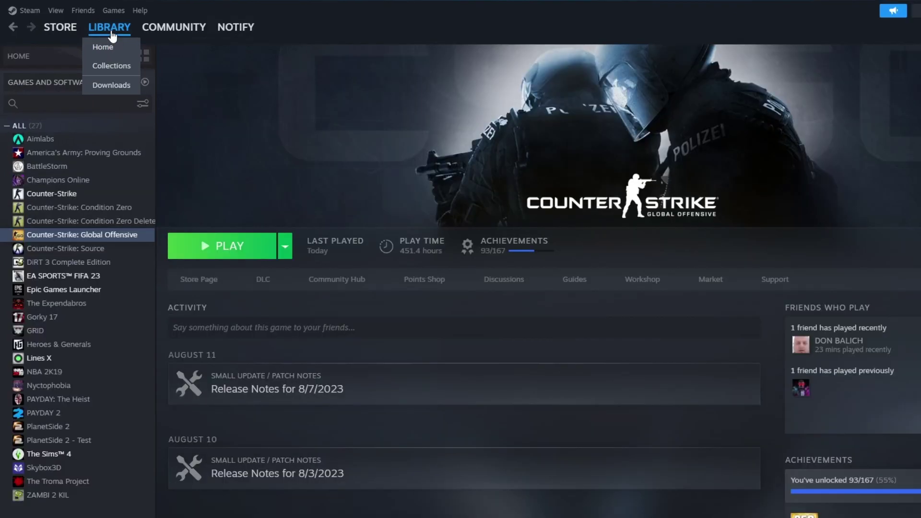
{"action": "right_click", "coordinate": [35, 234]}
{"action": "left_click", "coordinate": [47, 320]}
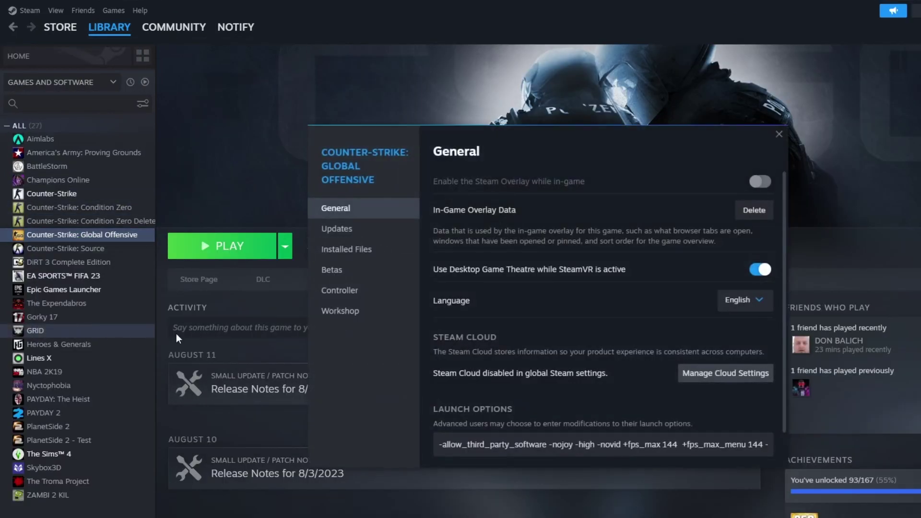
{"action": "left_click", "coordinate": [343, 251]}
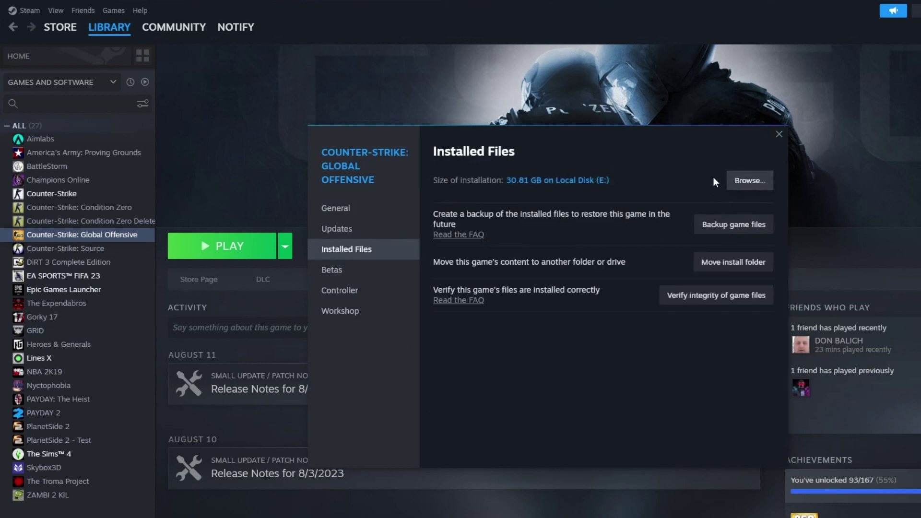
{"action": "left_click", "coordinate": [749, 181]}
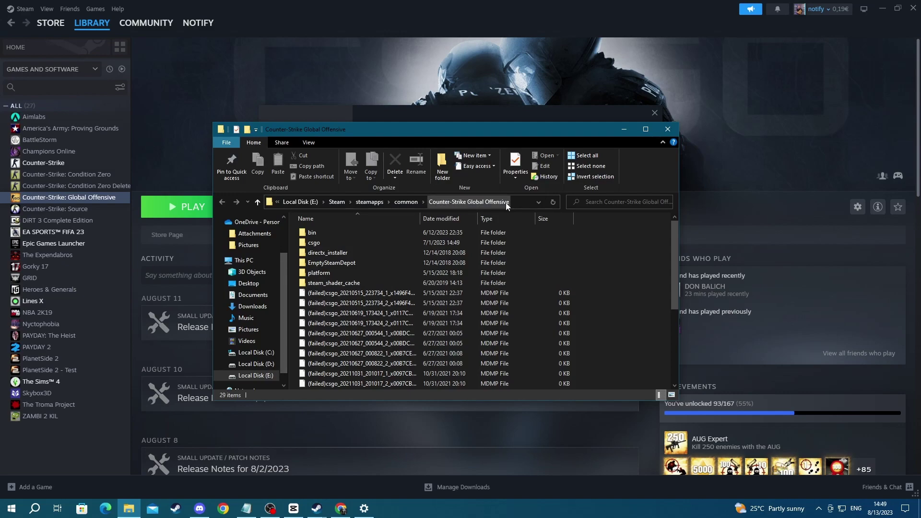
Copy the install folder path, close File Explorer and minimize Steam.
{"action": "left_click", "coordinate": [516, 200]}
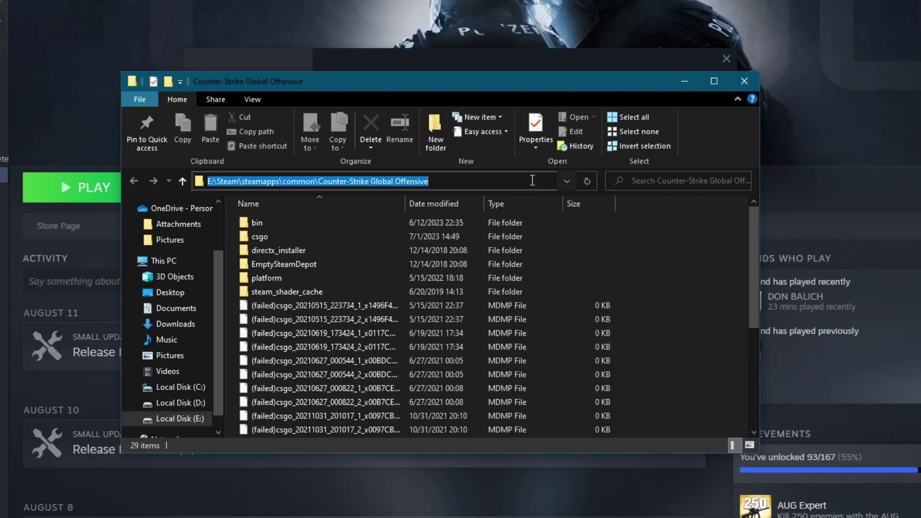
{"action": "right_click", "coordinate": [406, 185]}
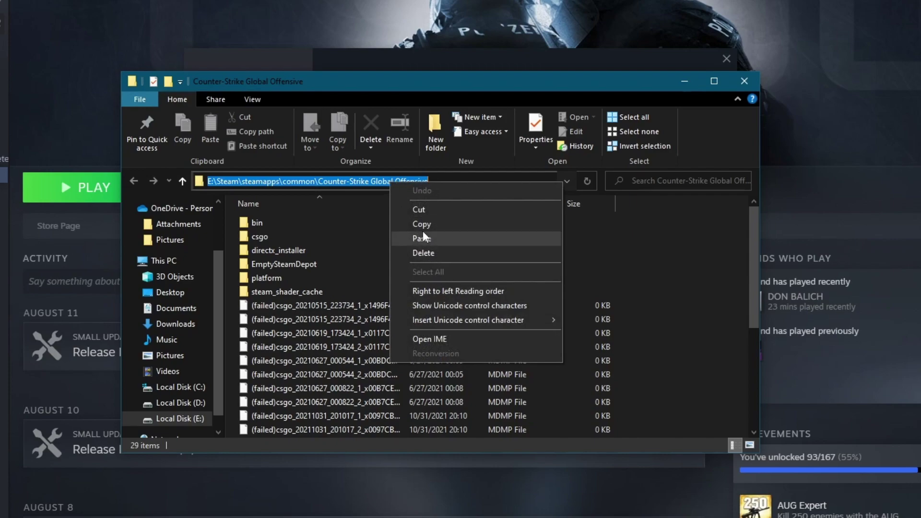
{"action": "left_click", "coordinate": [422, 231]}
{"action": "left_click", "coordinate": [659, 130]}
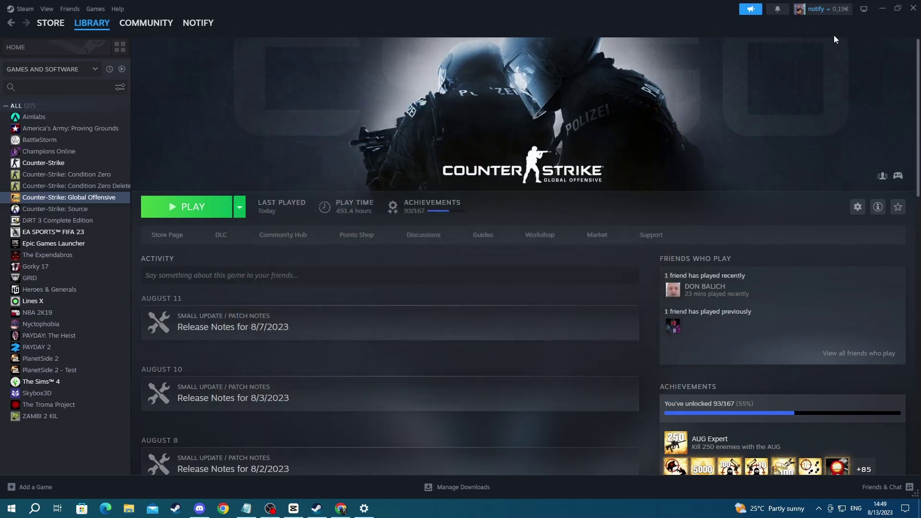
{"action": "left_click", "coordinate": [885, 8]}
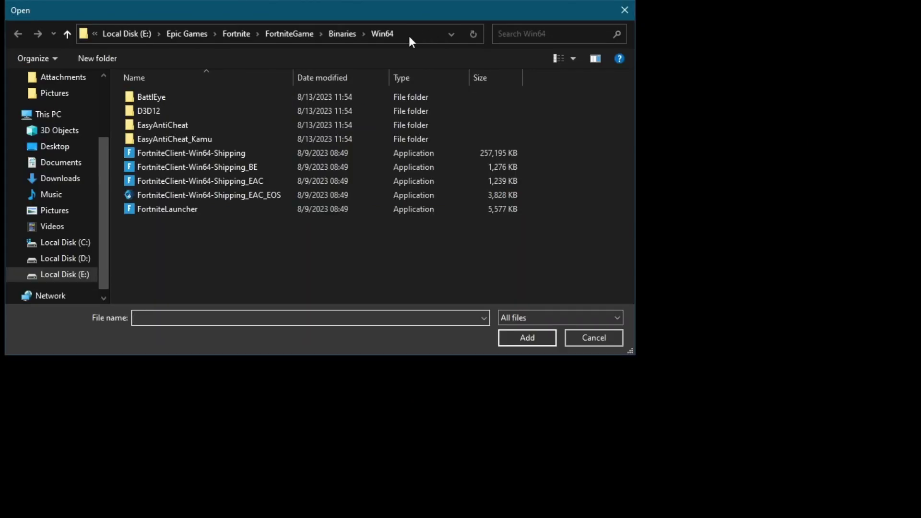
Paste the CS:GO folder path into the file picker and add csgo to the list.
{"action": "left_click", "coordinate": [409, 36]}
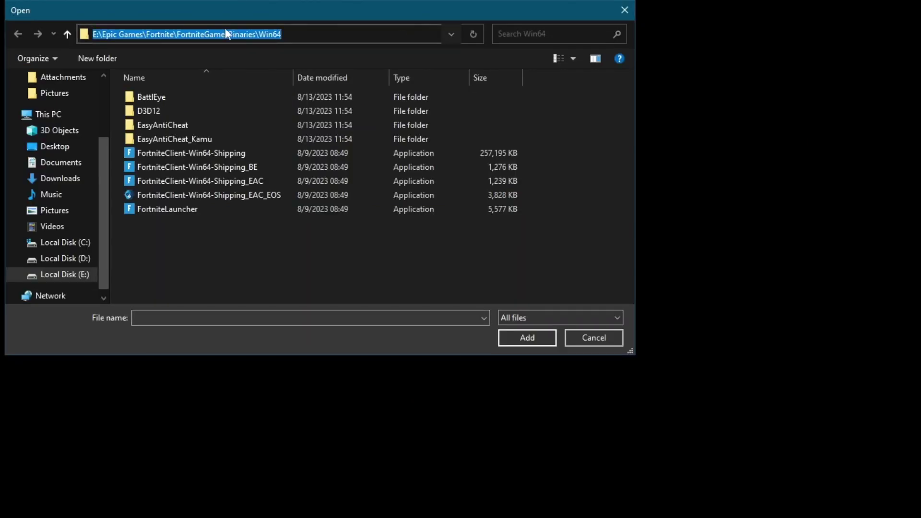
{"action": "right_click", "coordinate": [312, 32]}
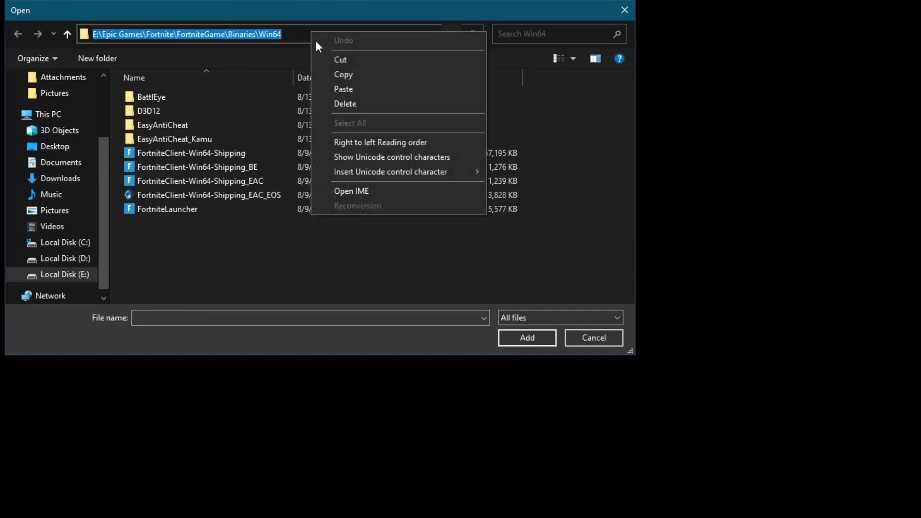
{"action": "left_click", "coordinate": [354, 88]}
{"action": "left_click", "coordinate": [518, 339]}
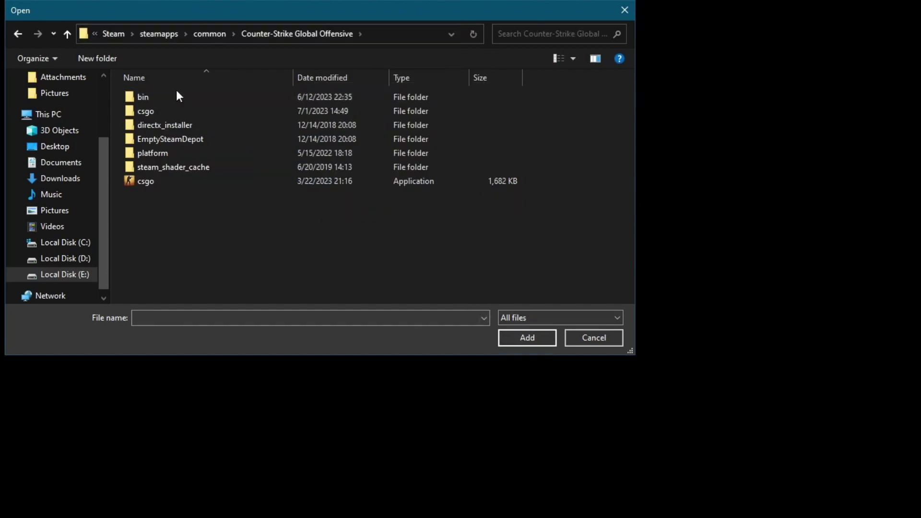
{"action": "left_click", "coordinate": [136, 183]}
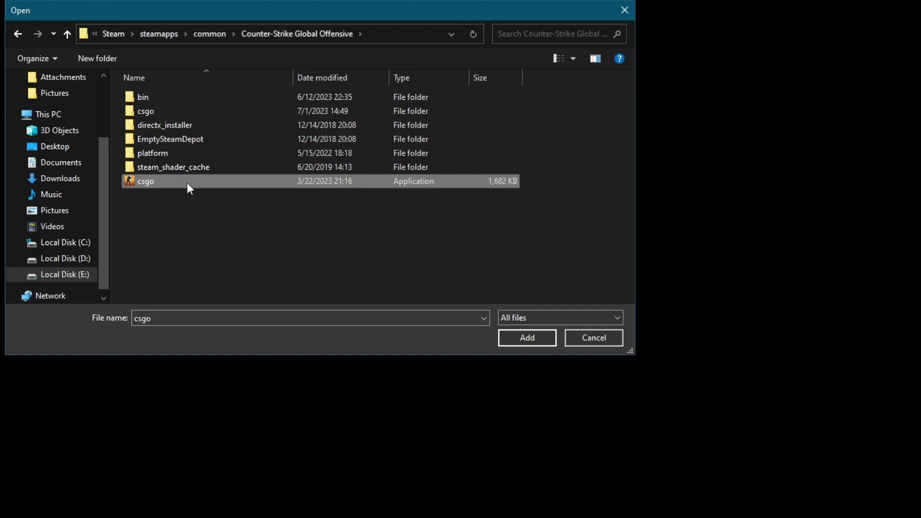
{"action": "left_click", "coordinate": [526, 341]}
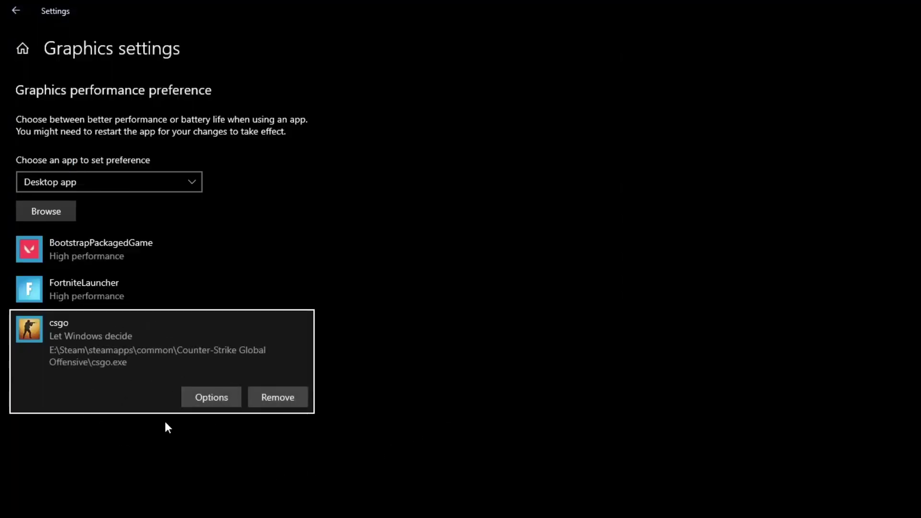
Set csgo's graphics preference to High performance and save it.
{"action": "left_click", "coordinate": [196, 399]}
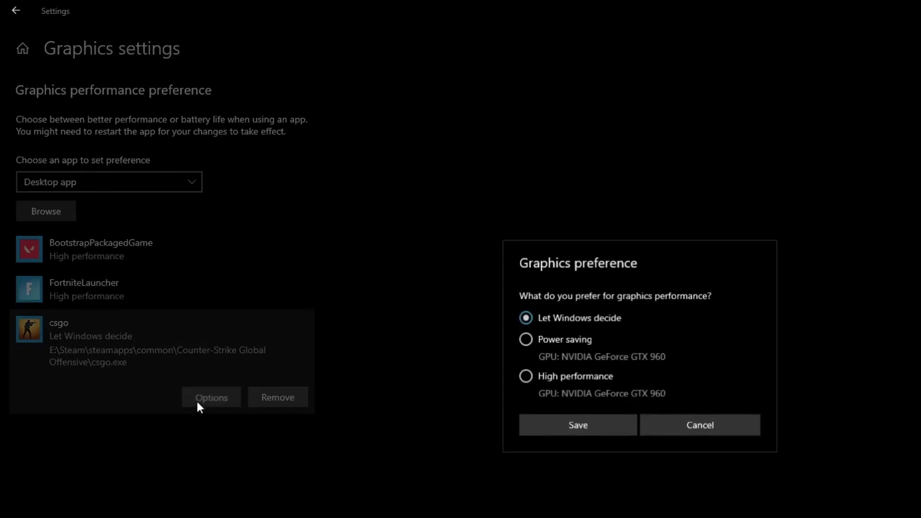
{"action": "left_click", "coordinate": [527, 378]}
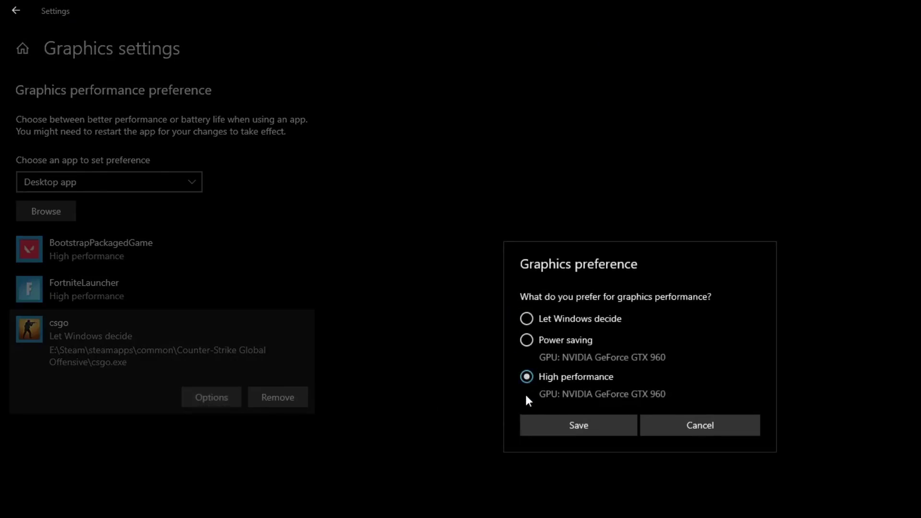
{"action": "left_click", "coordinate": [576, 435]}
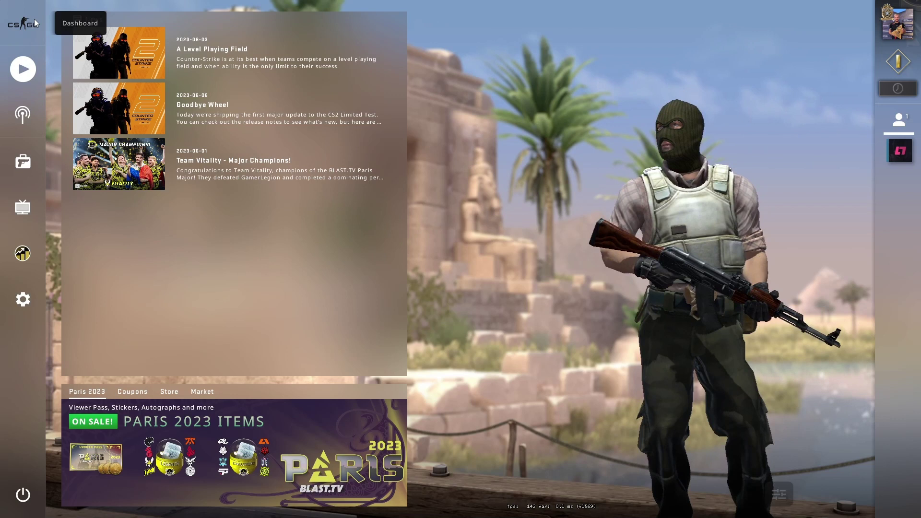